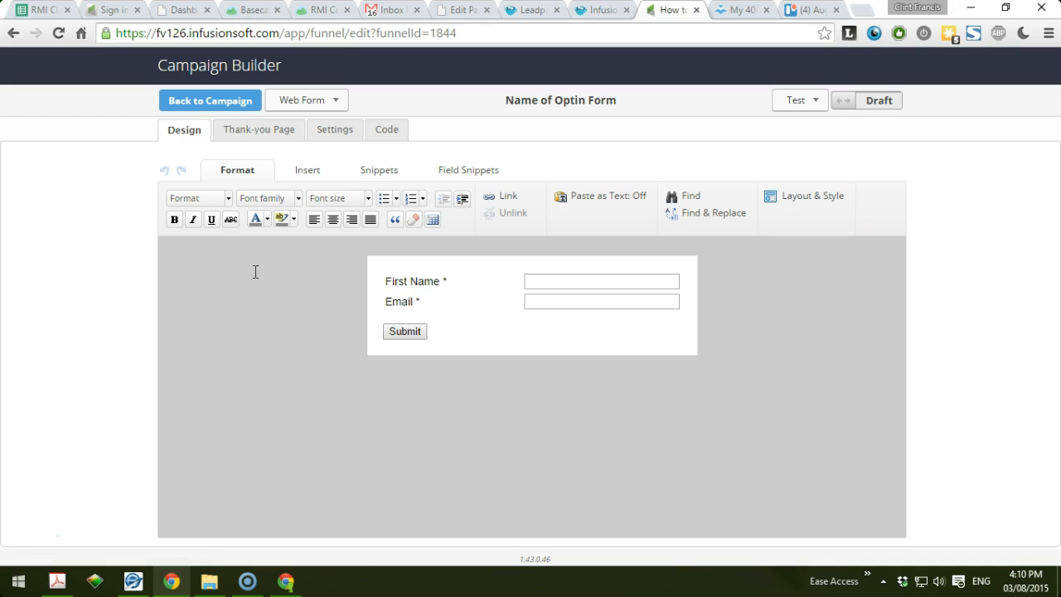
left_click(310, 171)
left_click(380, 170)
left_click(454, 170)
left_click(233, 174)
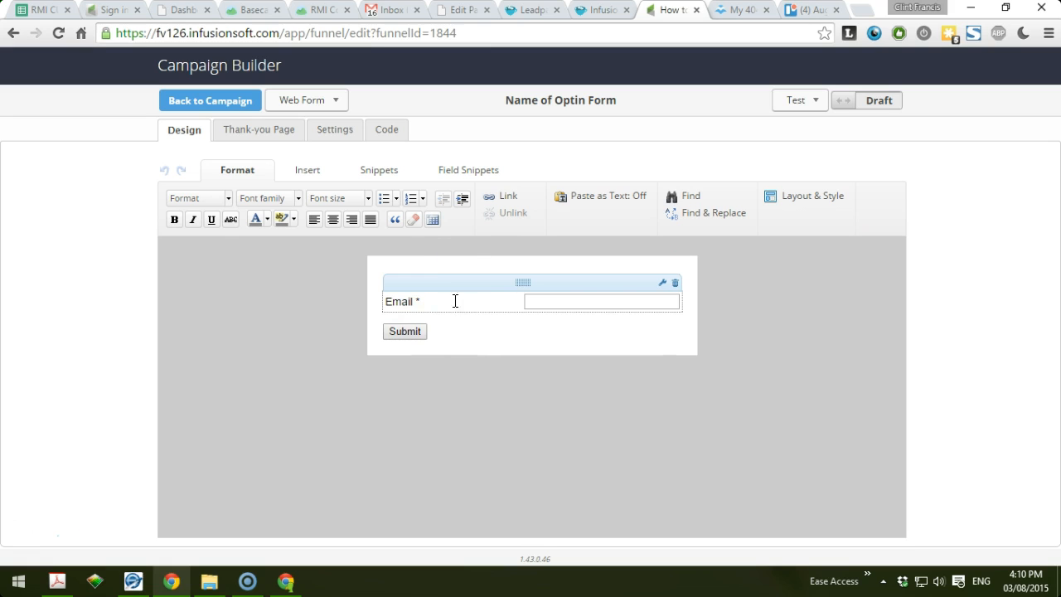
- Add a radio field below the Email field without custom settings, and delete it from the form again
left_click(469, 169)
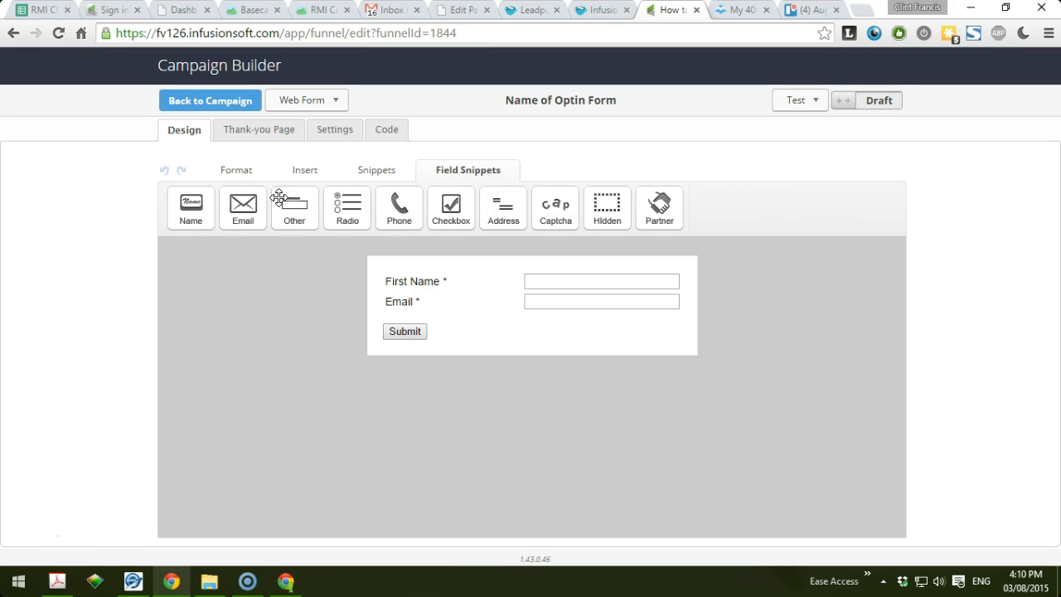
left_click_drag(340, 220, 507, 343)
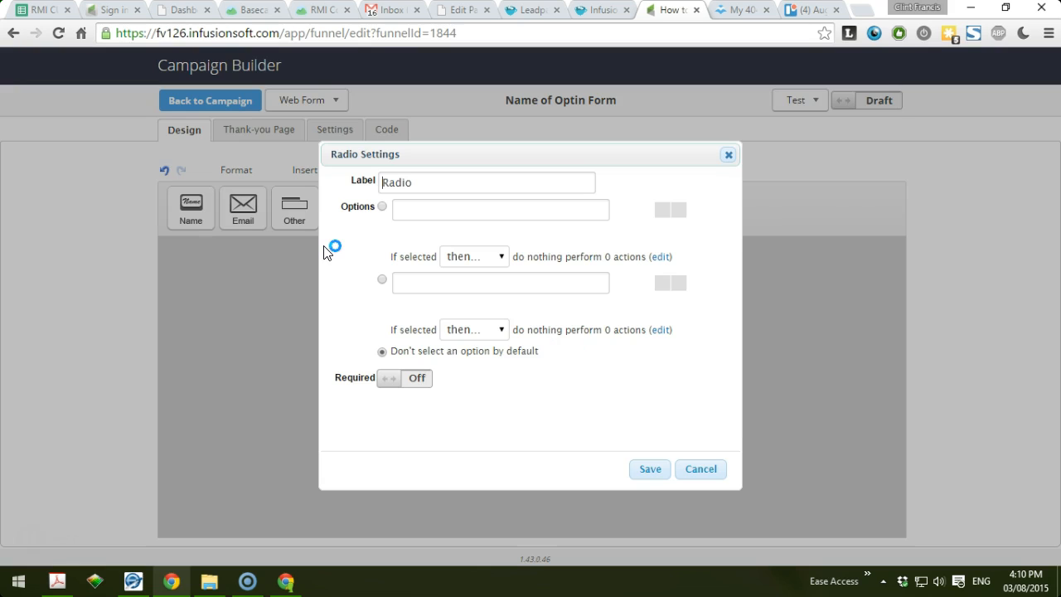
left_click(460, 213)
left_click(697, 470)
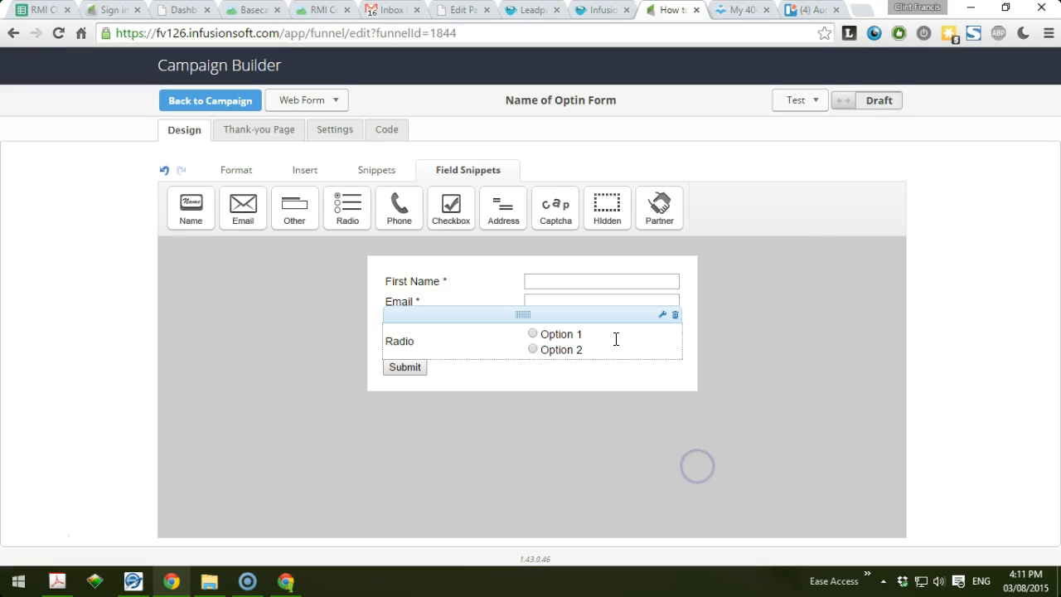
left_click(673, 314)
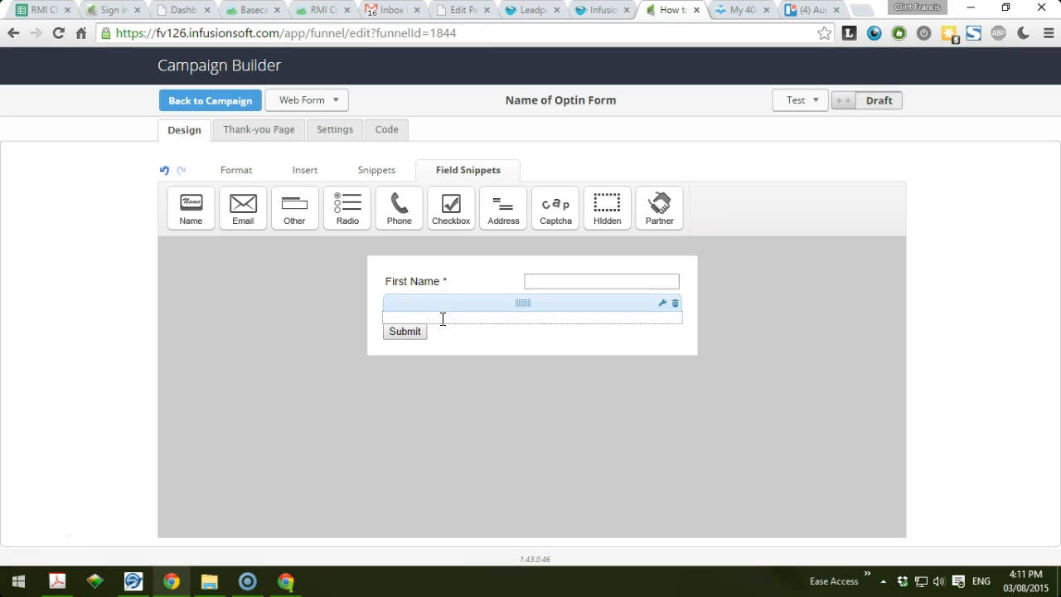
mouse_move(449, 297)
left_mouse_down()
mouse_move(428, 282)
mouse_move(457, 277)
mouse_move(448, 277)
left_mouse_up()
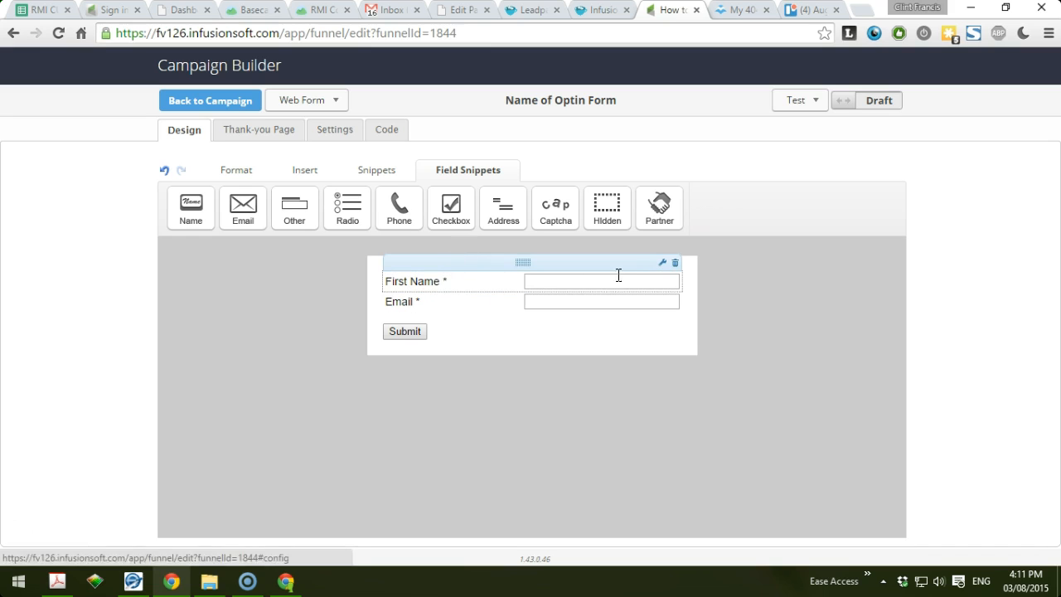
- Turn off the Required setting for the First Name field and save the name field settings
left_click(525, 257)
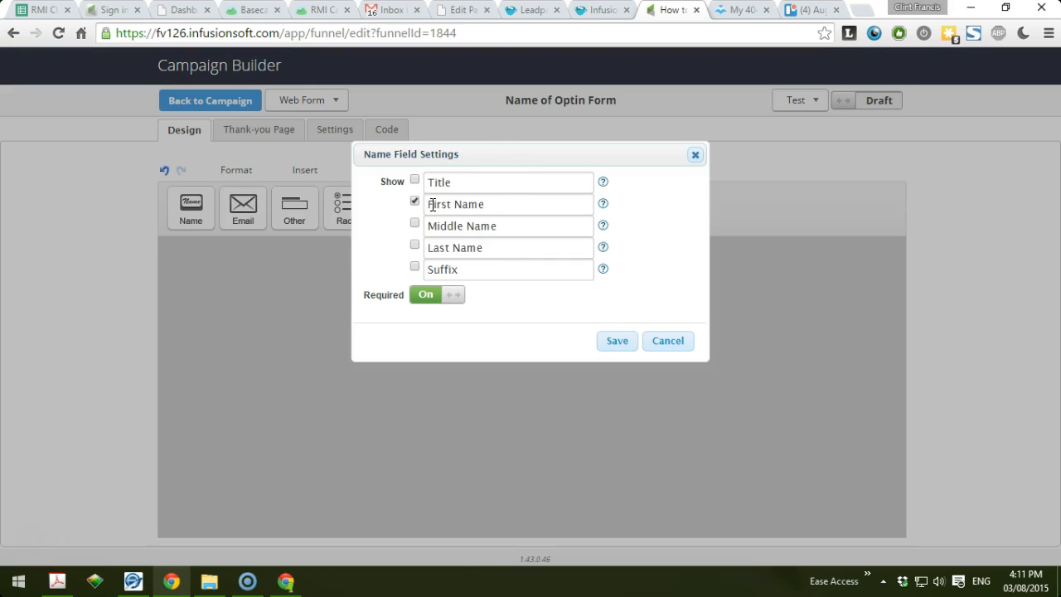
left_click(423, 297)
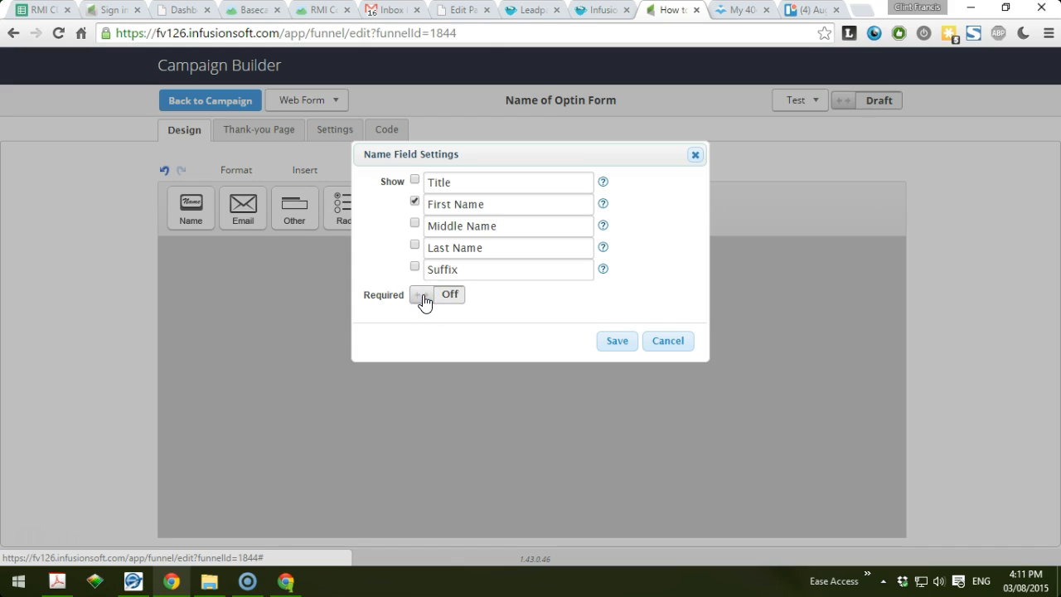
left_click(424, 298)
left_click(423, 297)
left_click(615, 344)
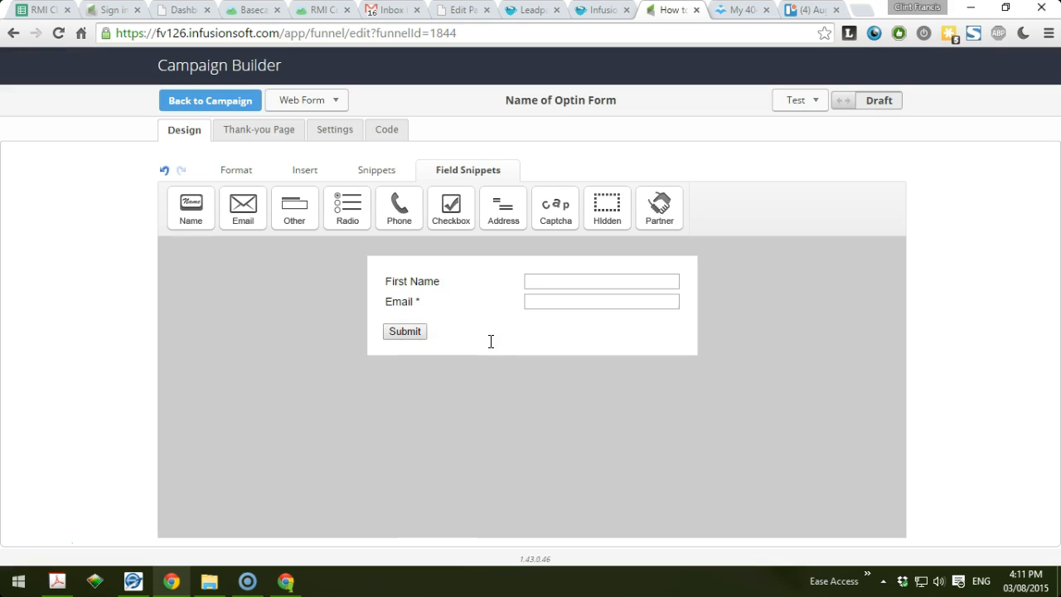
- Make the First Name field required again and save its settings
mouse_move(438, 282)
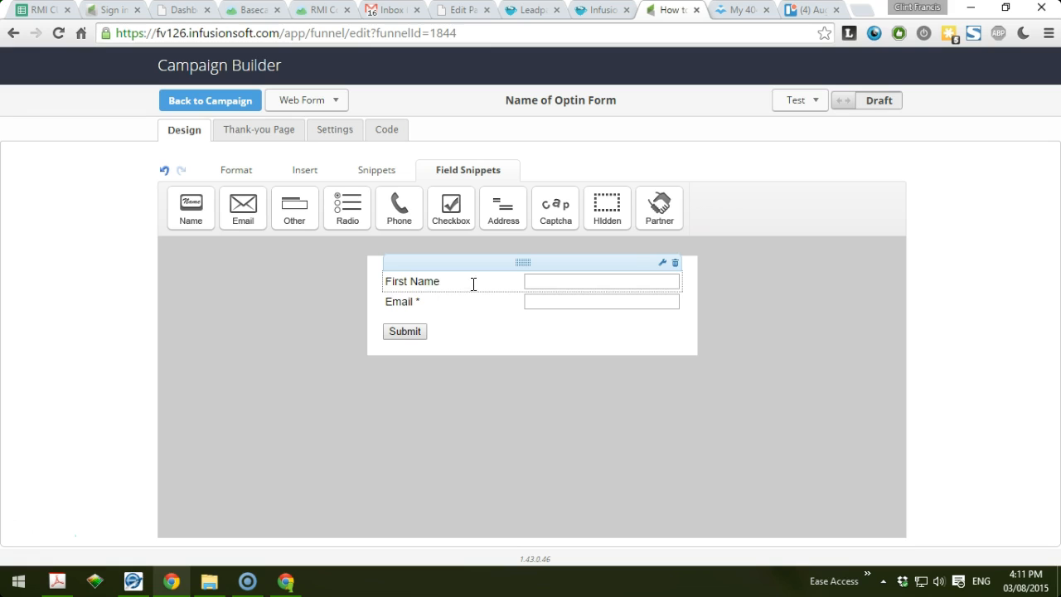
left_click(661, 264)
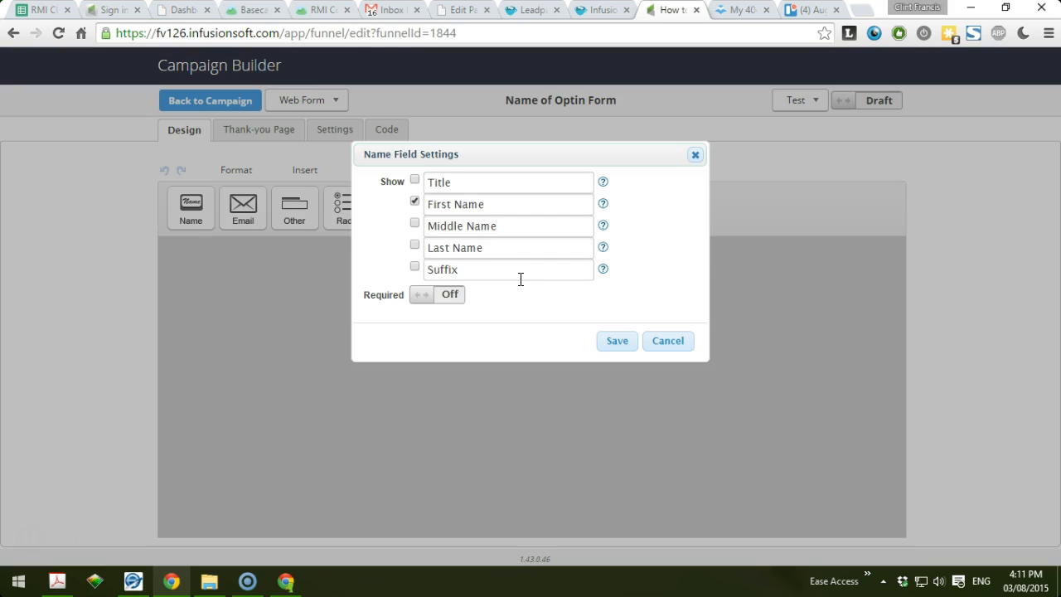
left_click(423, 296)
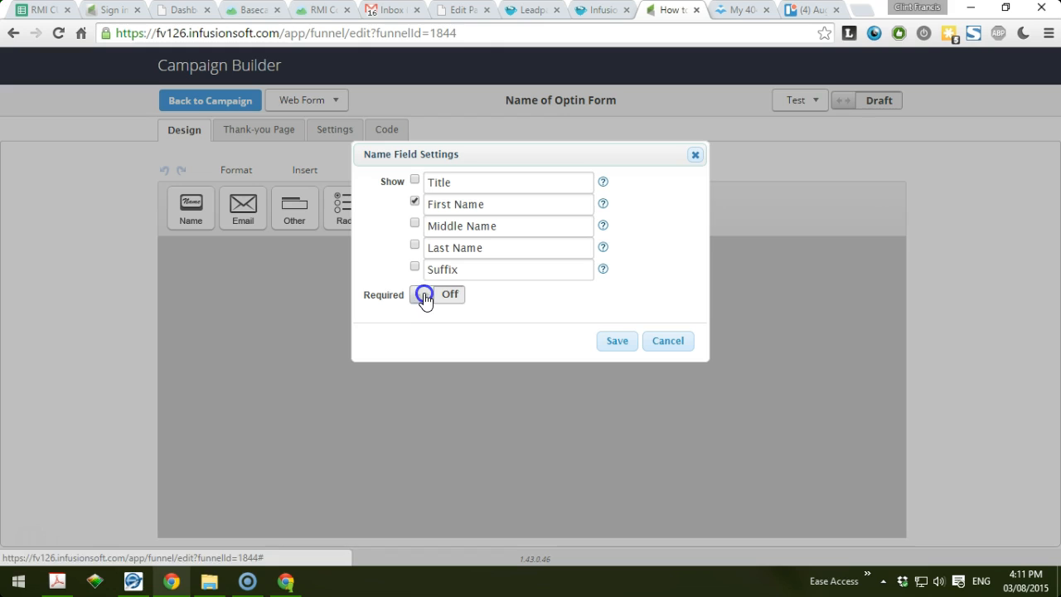
left_click(605, 341)
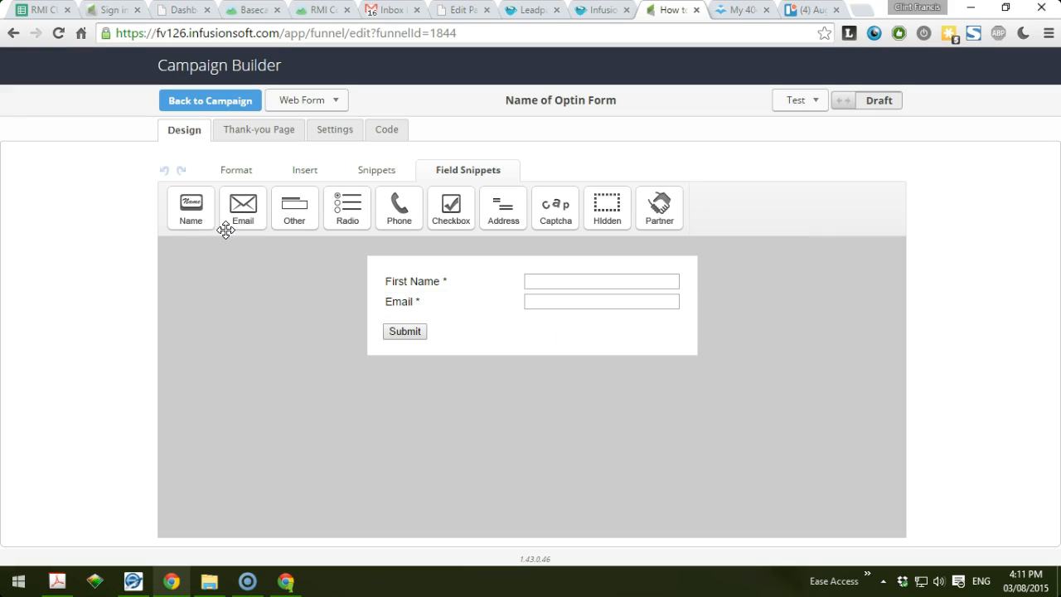
left_click(242, 173)
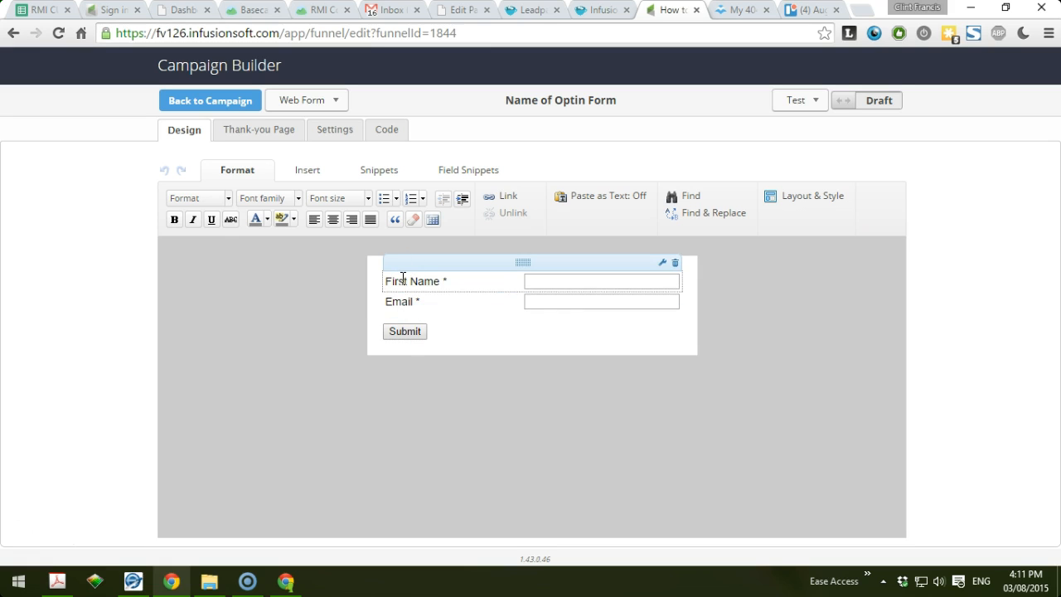
left_click(311, 170)
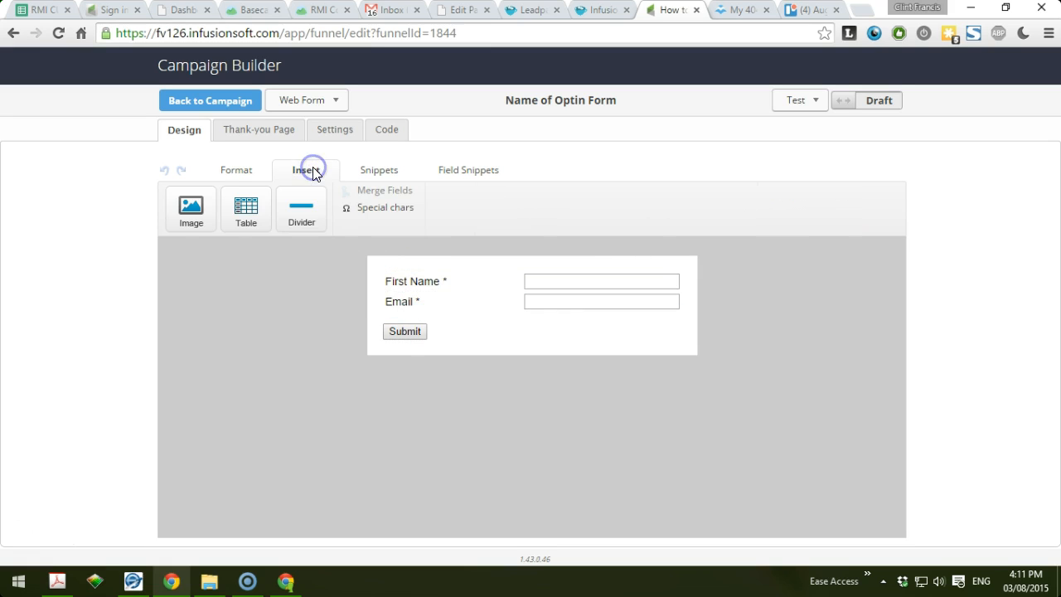
left_click(458, 170)
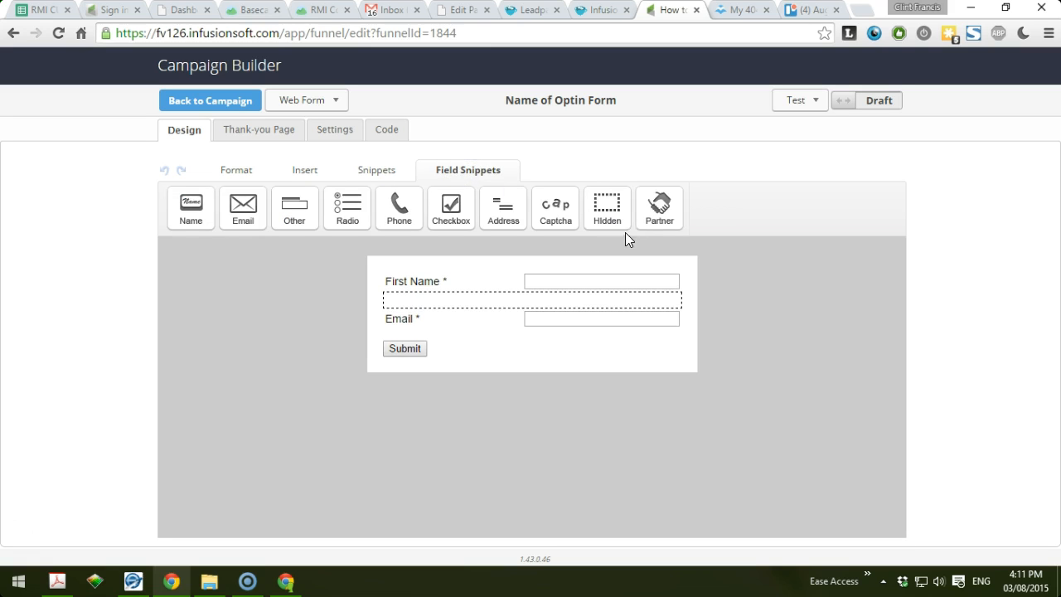
- Add a title above the First Name field, format its text as gray Heading 1, and delete it again
left_click(356, 169)
left_click_drag(245, 207, 545, 268)
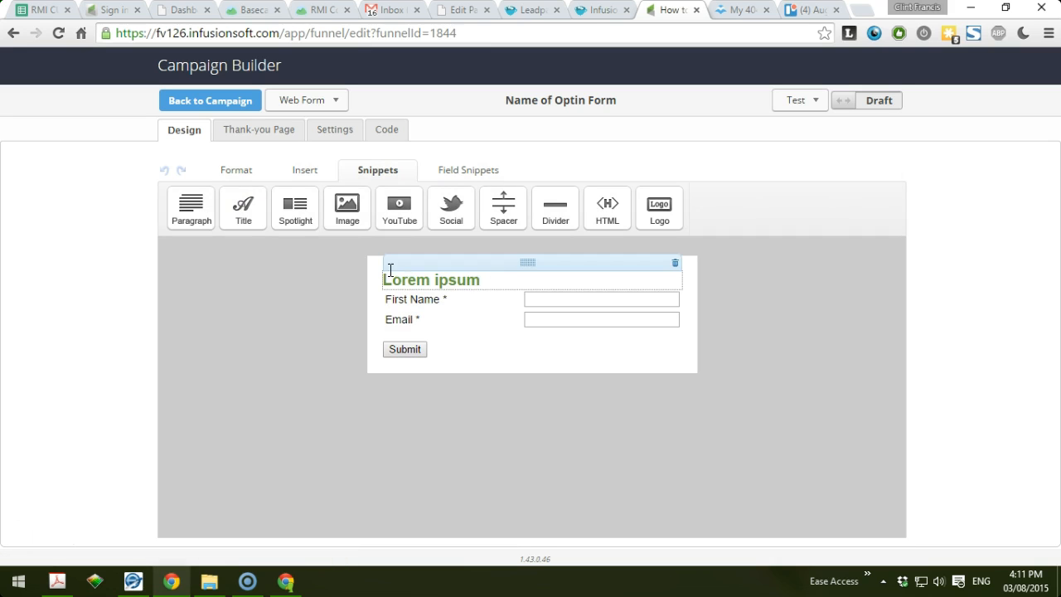
left_click(233, 169)
left_click_drag(498, 280, 382, 280)
left_click(259, 219)
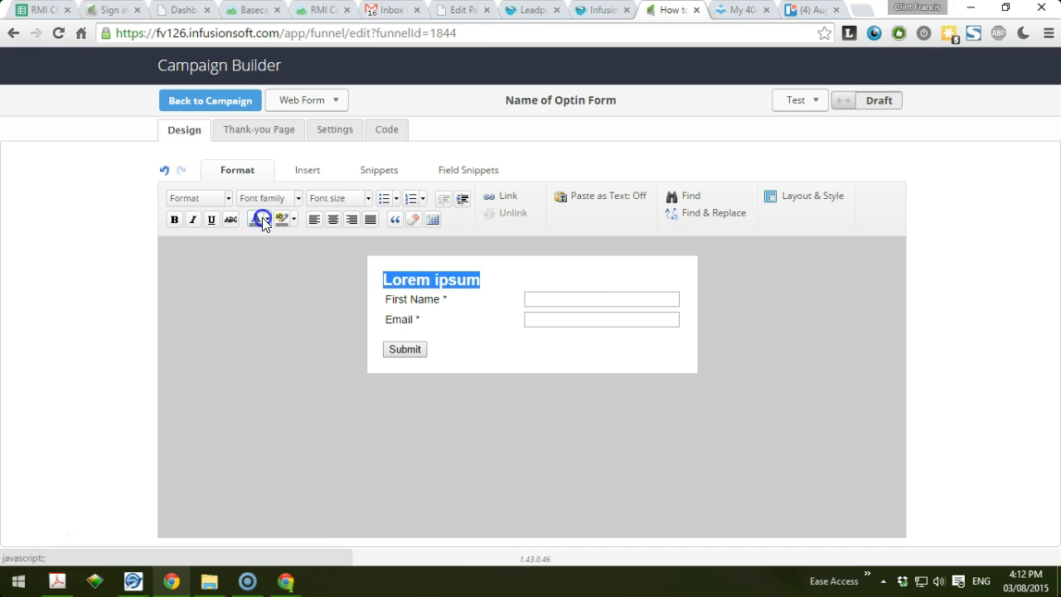
left_click(174, 219)
left_click(221, 198)
left_click(227, 291)
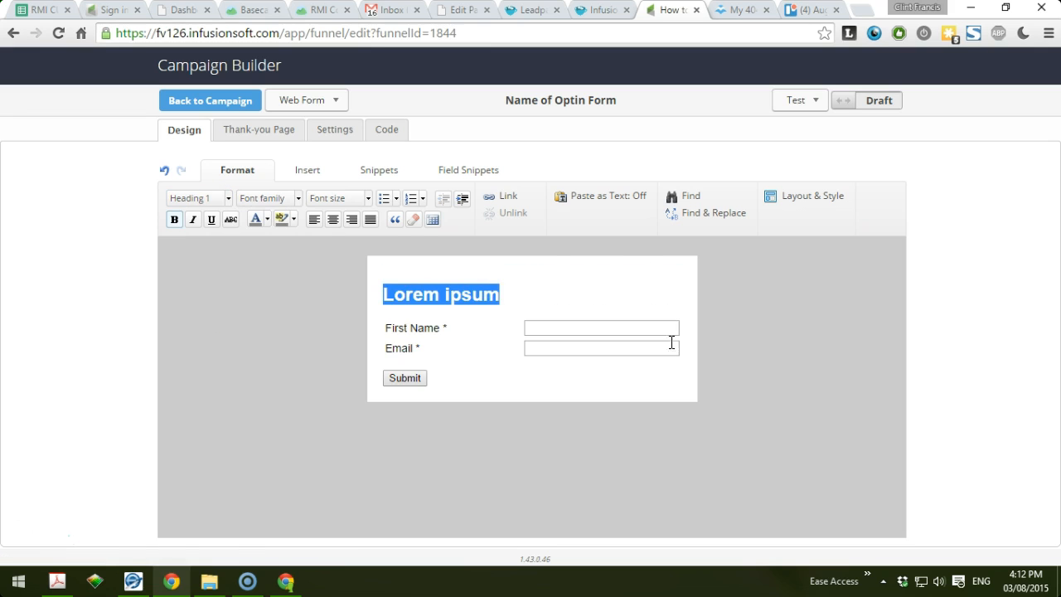
left_click(749, 363)
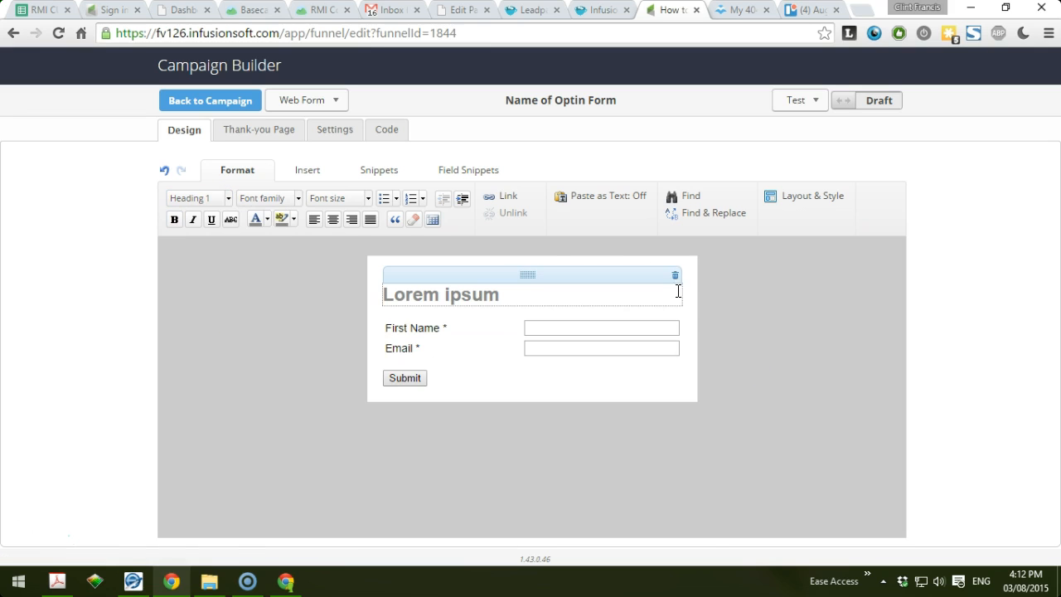
left_click(675, 275)
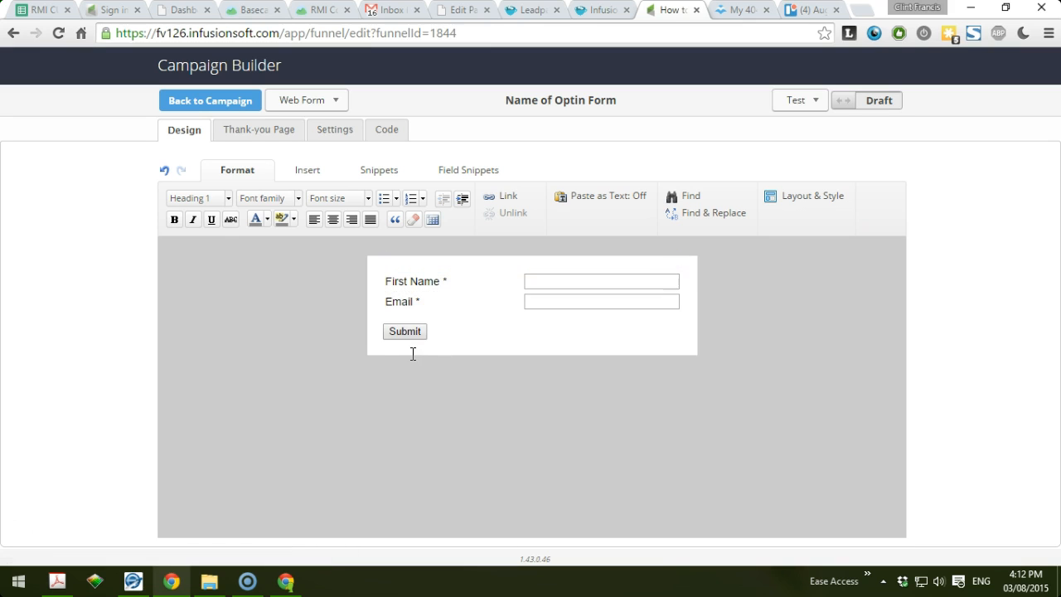
- Open the form's thank-you page setup and set the page to display to Web address
left_click(246, 137)
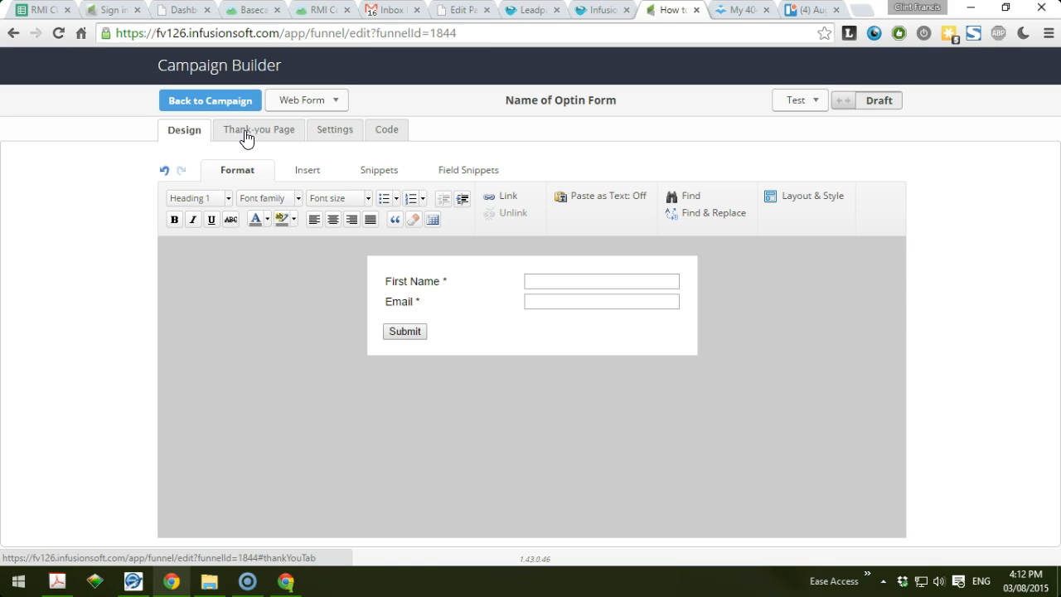
left_click(246, 133)
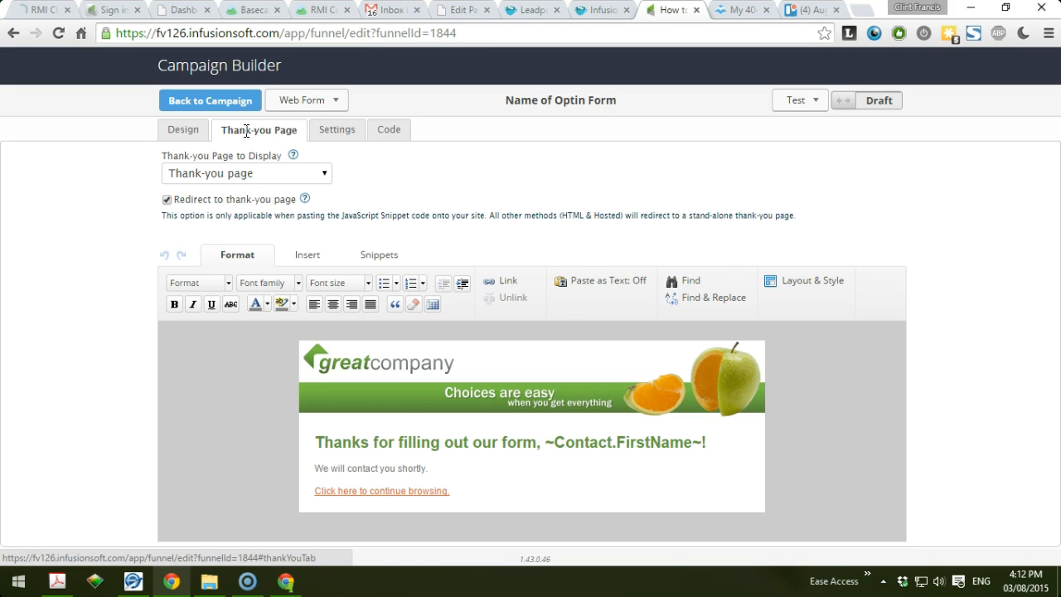
left_click(276, 176)
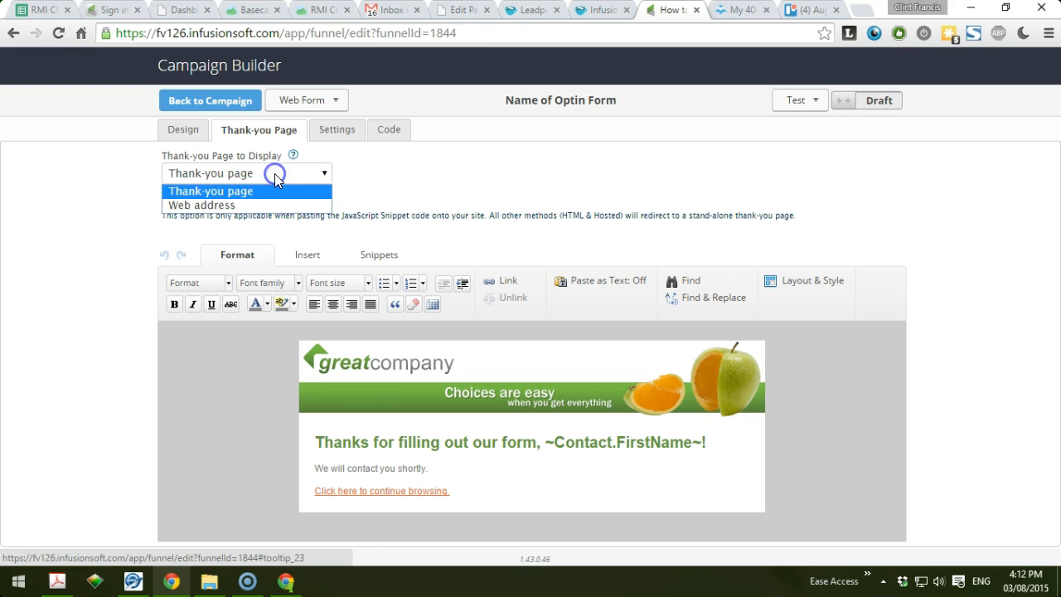
left_click(207, 205)
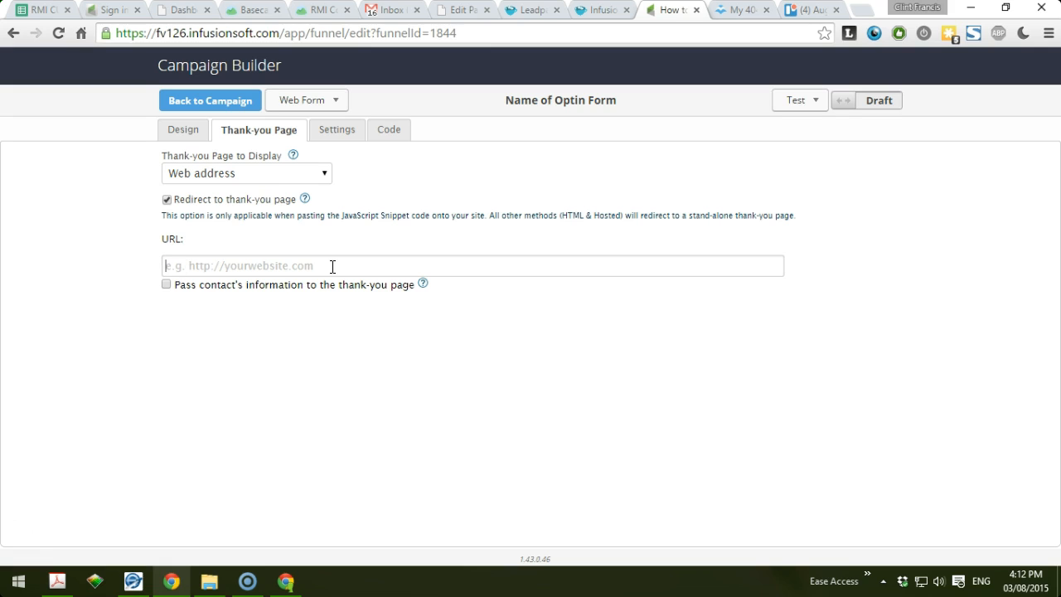
- Toggle passing the contact's information on and off, and set the page to display back to Thank-you page
left_click(165, 284)
left_click(166, 285)
left_click(175, 265)
left_click(570, 298)
left_click(267, 172)
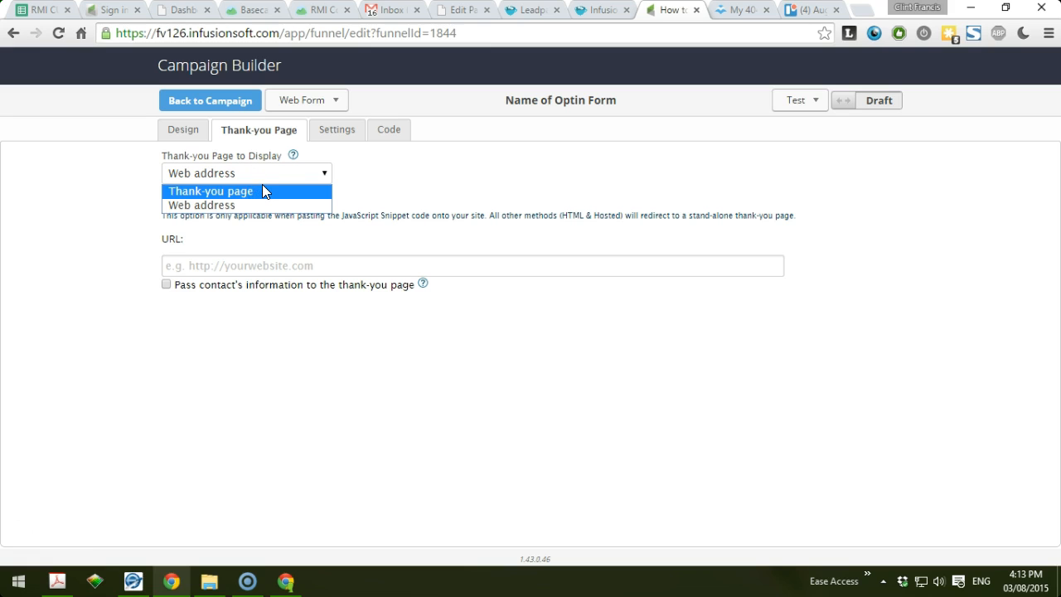
left_click(262, 187)
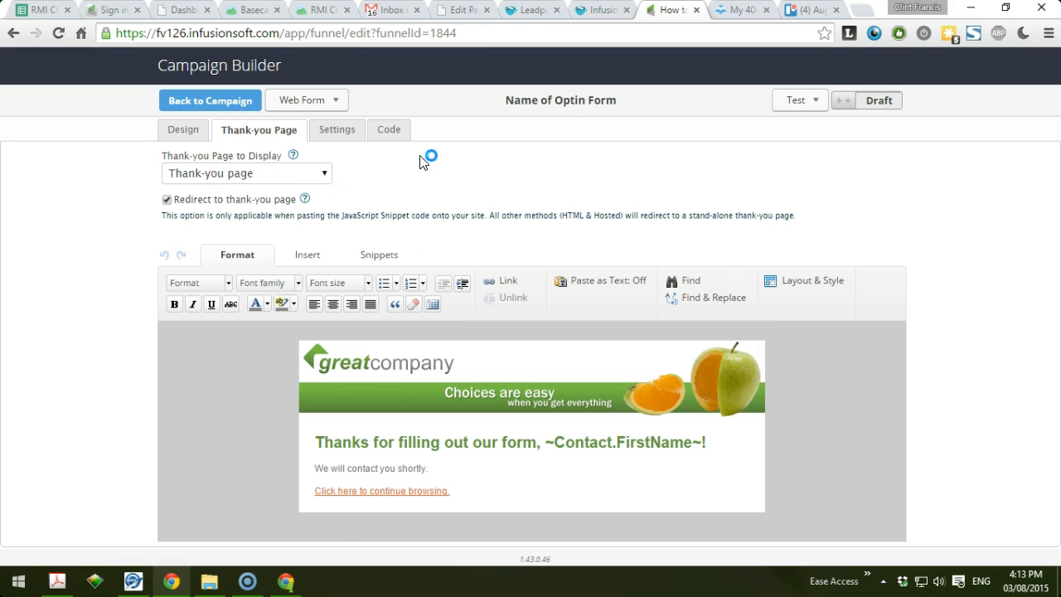
- Review the web form's settings and view its JavaScript snippet in an enlarged code box
left_click(336, 130)
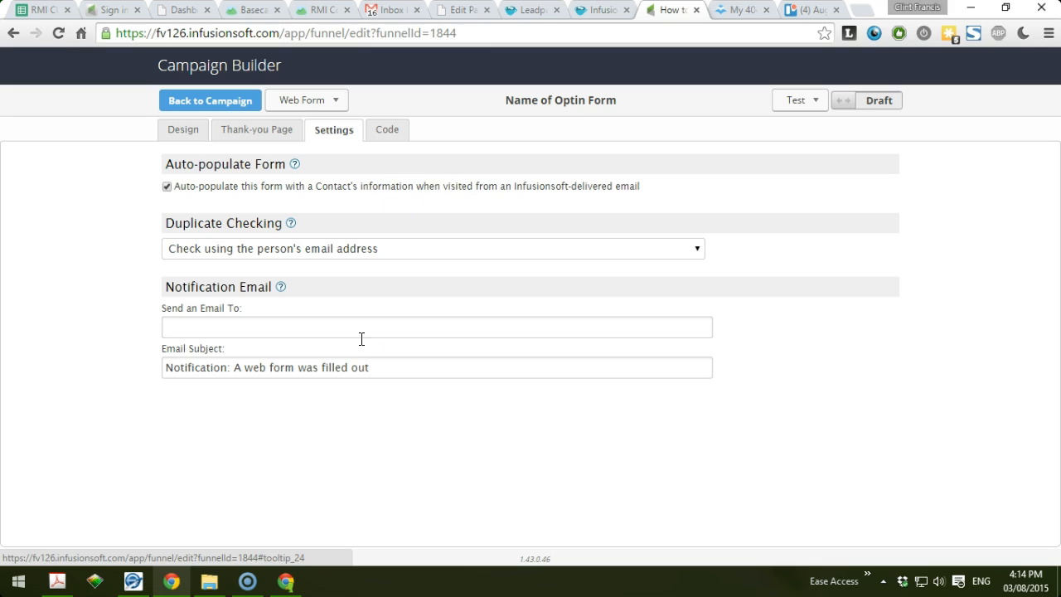
left_click(390, 130)
left_click(386, 130)
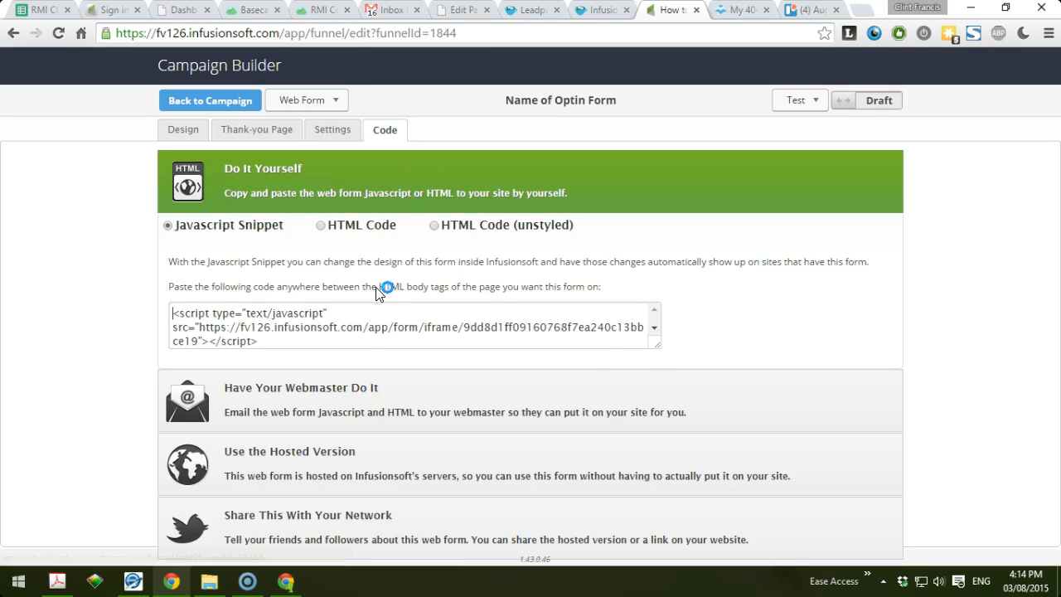
left_click_drag(655, 346, 663, 370)
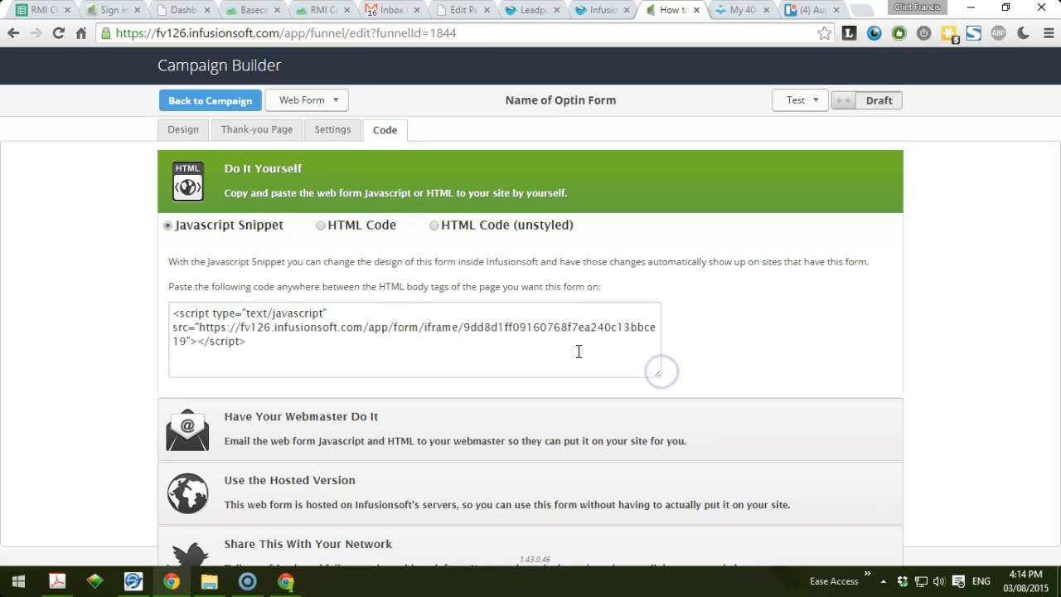
- Show the styled HTML code of the web form and look through it
left_click(319, 228)
scroll(779, 358, "down", 1)
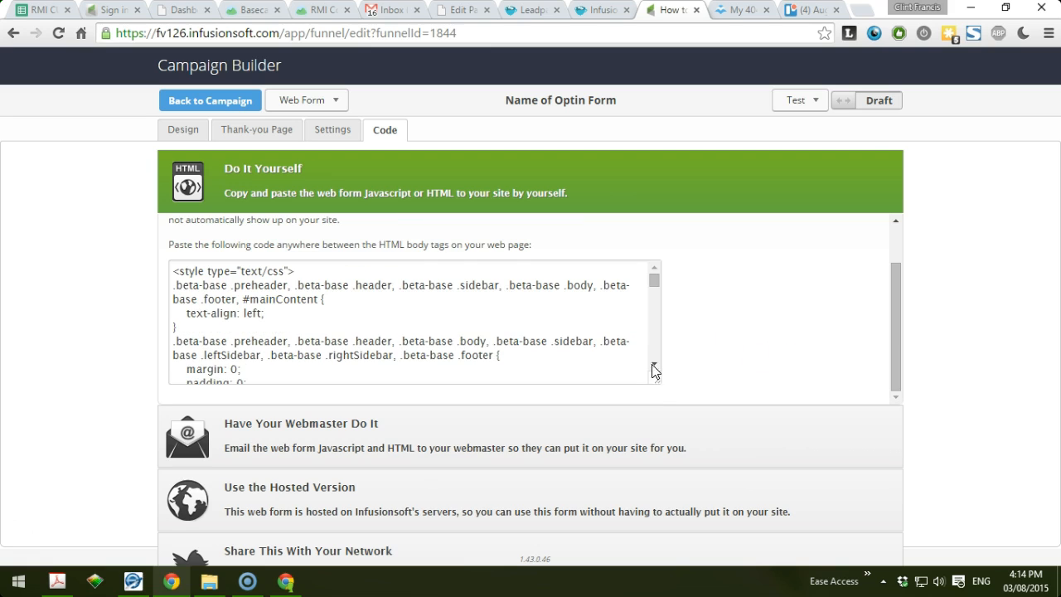
left_click(655, 303)
left_click_drag(656, 299, 656, 270)
scroll(532, 269, "up", 1)
- Switch the embed code to HTML Code (unstyled) and select the code from its opening form tag to the end
left_click(433, 227)
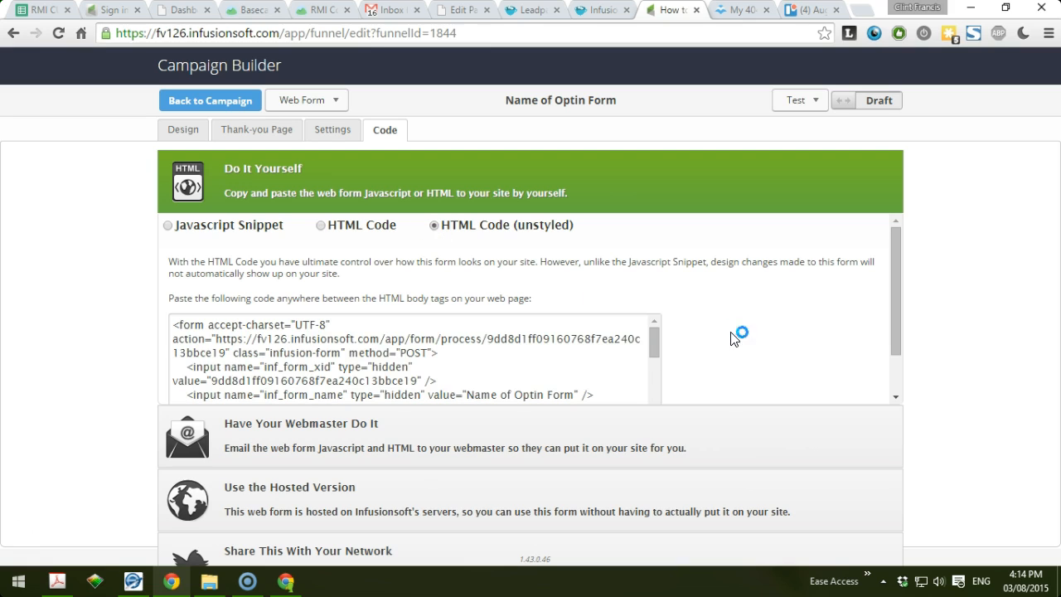
scroll(563, 337, "down", 3)
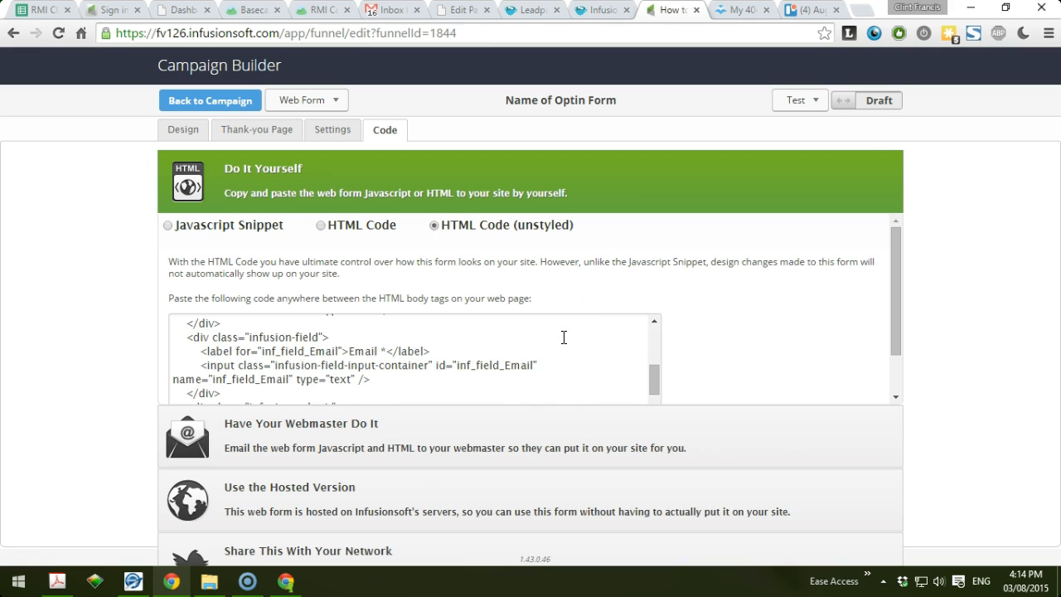
scroll(563, 337, "up", 3)
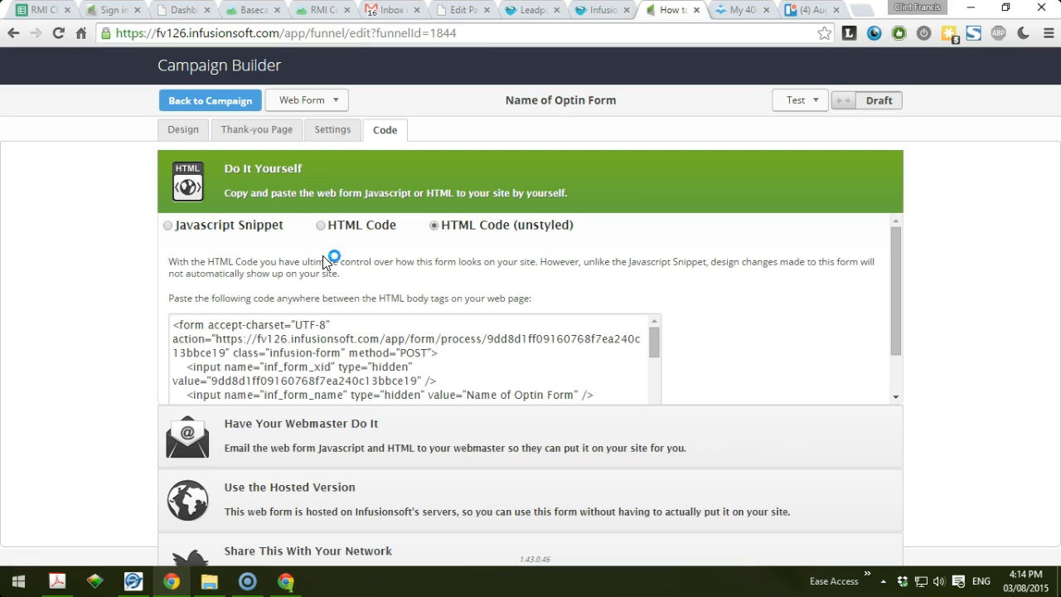
left_click(370, 339)
left_click_drag(181, 319, 485, 429)
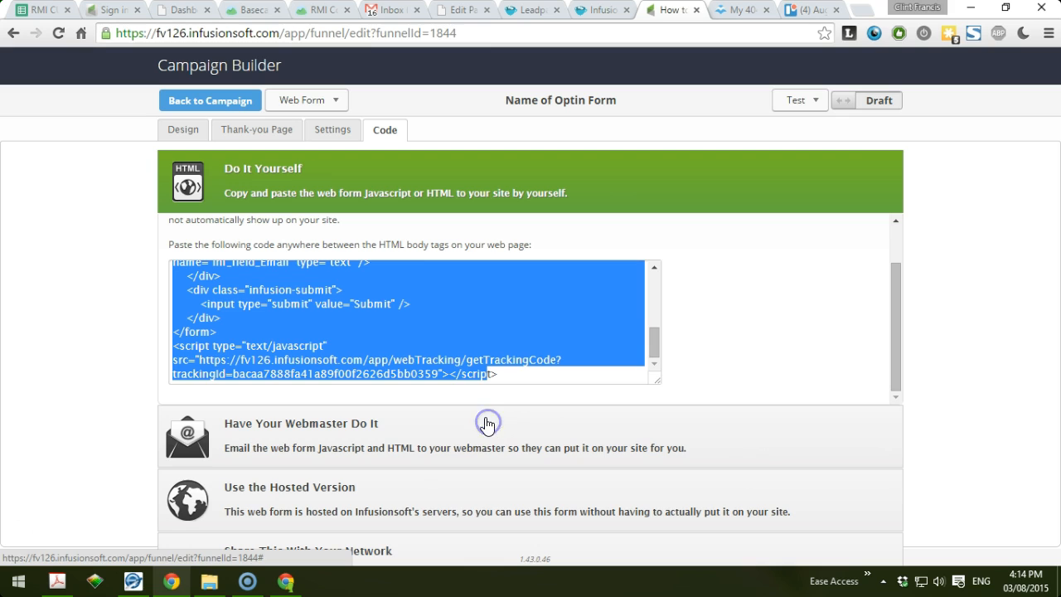
- Mark the Name of Optin Form web form as Ready and return to the campaign canvas
scroll(599, 352, "up", 5)
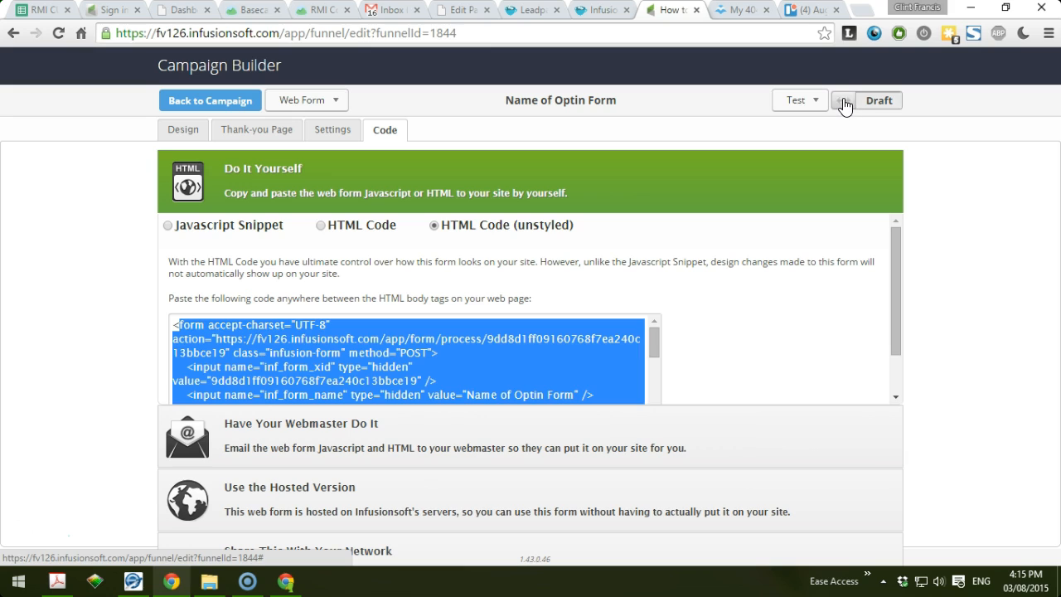
left_click(845, 103)
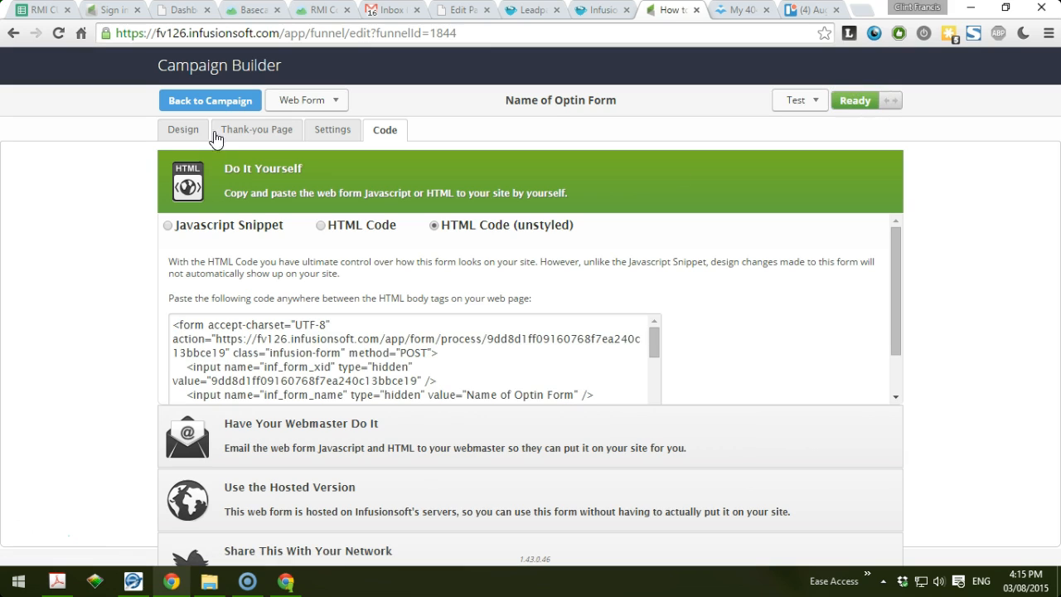
left_click(228, 108)
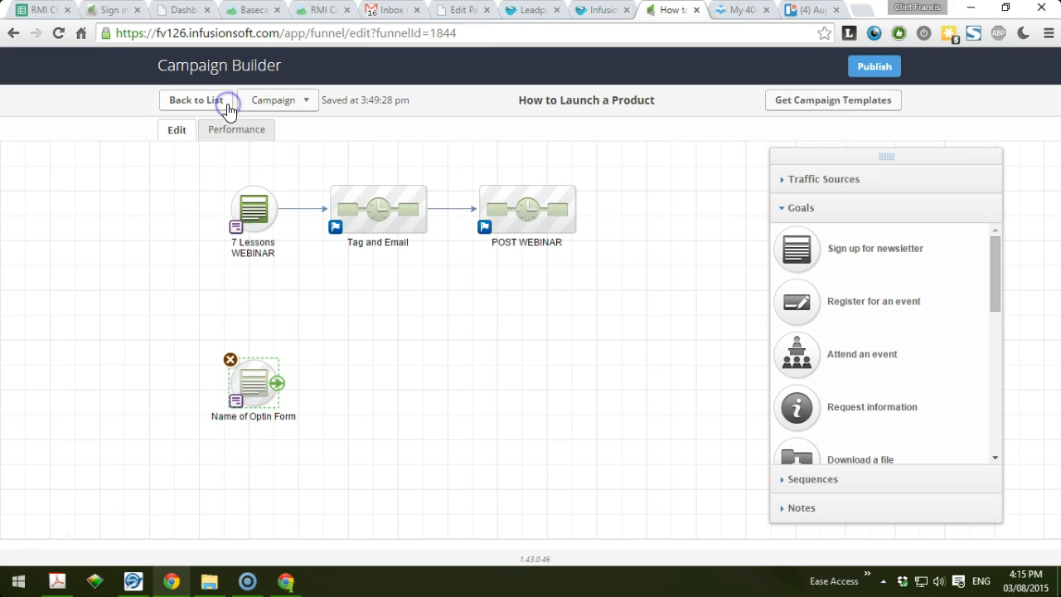
- Look at the Name of Optin Form goal and the flow around the 3 Part Video Series Optin goal on the campaign canvas
left_click_drag(179, 332, 340, 448)
left_click(317, 356)
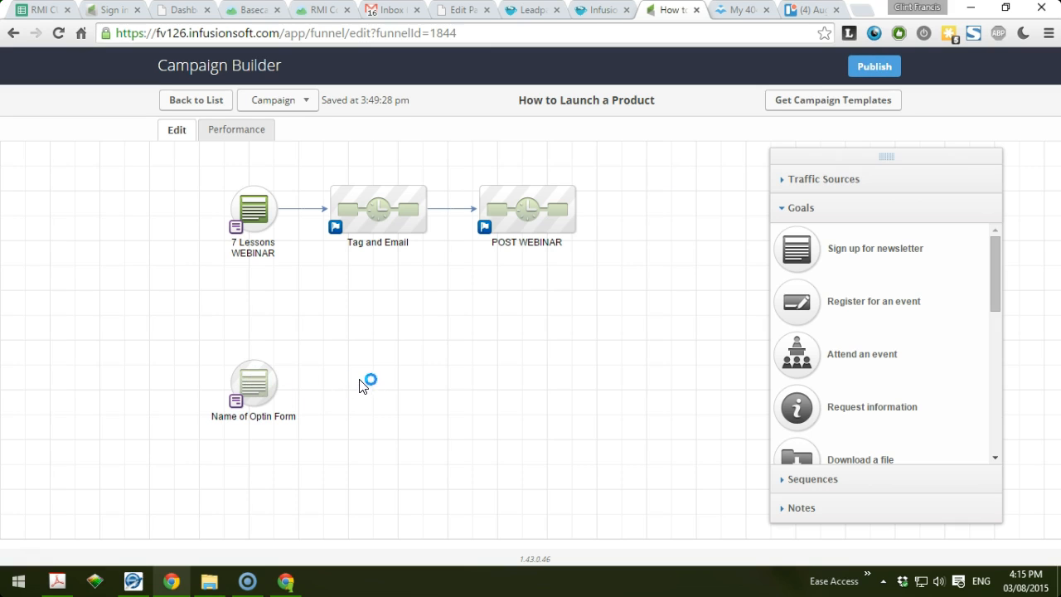
left_click_drag(448, 172, 488, 425)
left_click(297, 302)
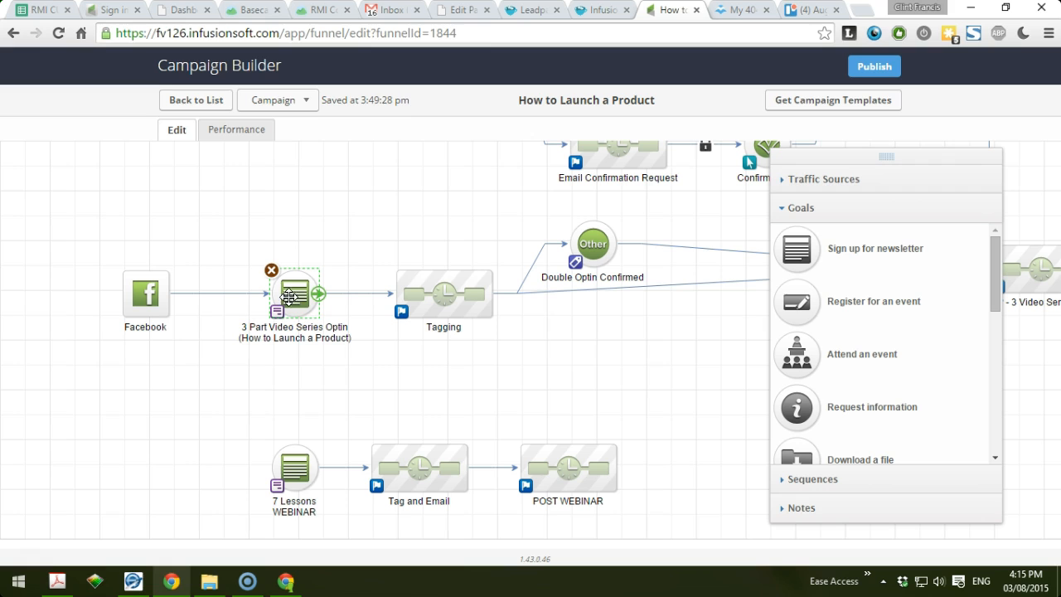
- Examine how the 7 Lessons WEBINAR form connects to the Tag and Email and POST WEBINAR sequences, compared with the unconnected Name of Optin Form
left_click_drag(447, 408, 440, 190)
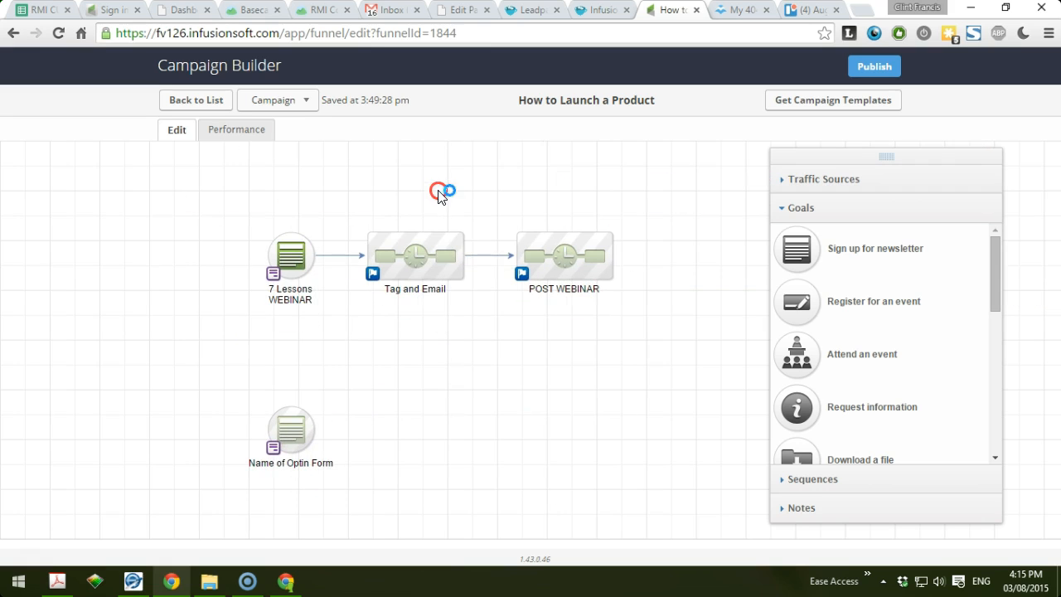
left_click(424, 255)
left_click(537, 274)
left_click(429, 257)
left_click_drag(390, 383, 391, 318)
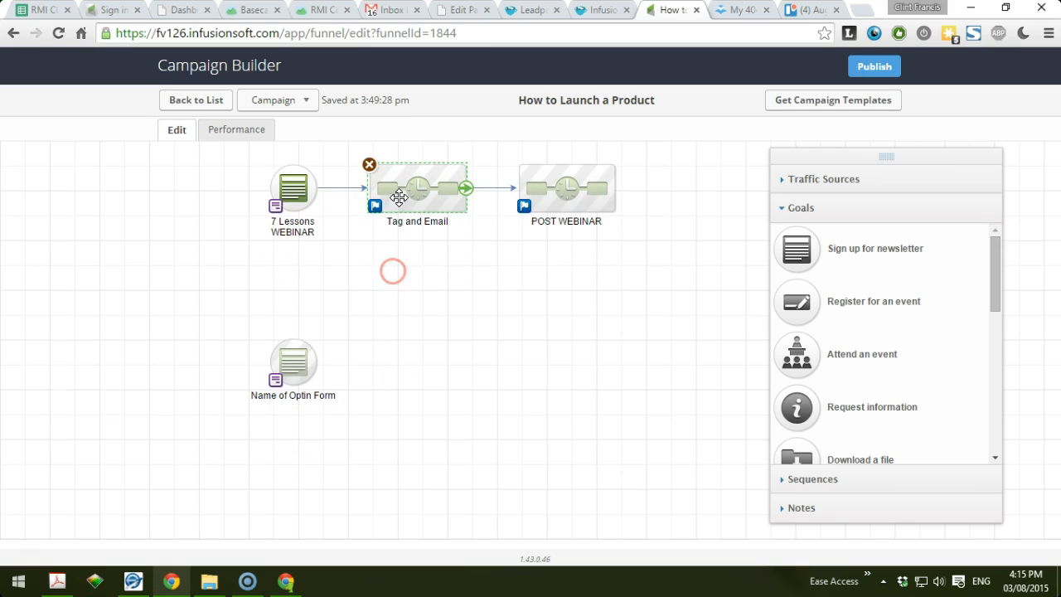
left_click(407, 174)
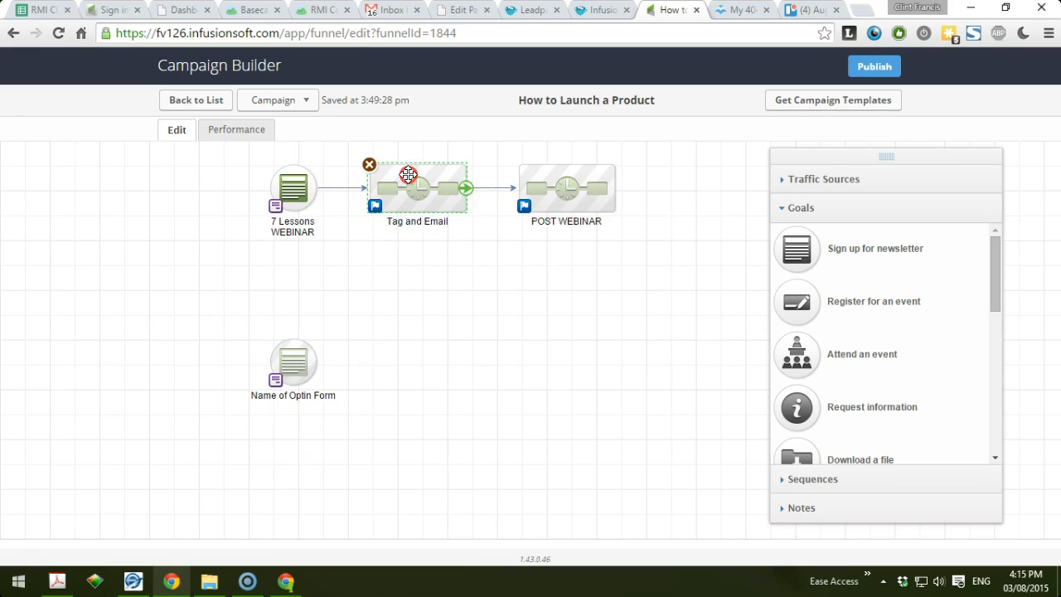
left_click_drag(444, 277, 452, 317)
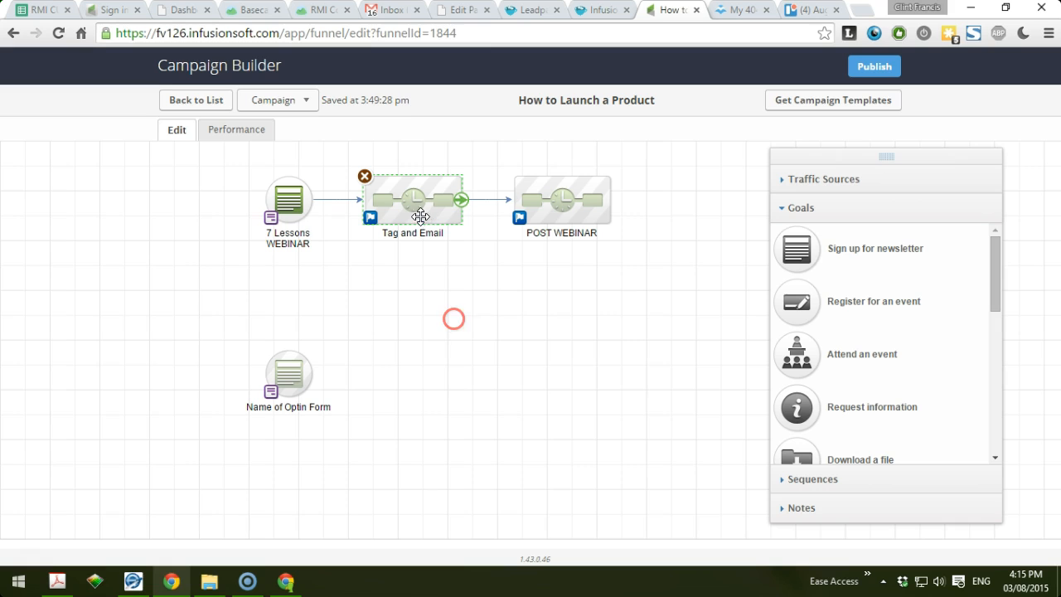
left_click_drag(417, 399, 386, 332)
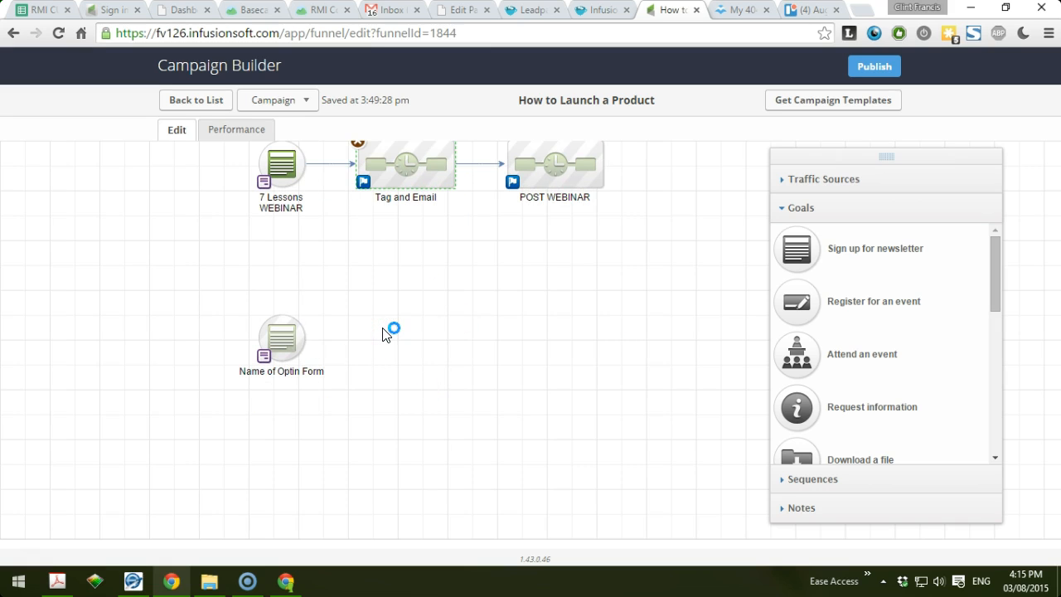